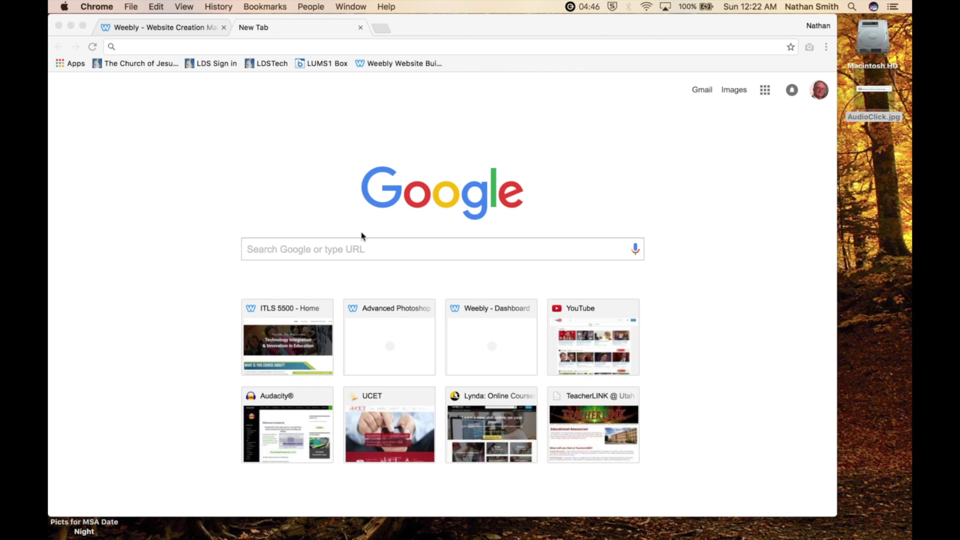
- Search Google for 'Audacity' and open the official audacityteam.org result
{"action": "left_click", "coordinate": [358, 255]}
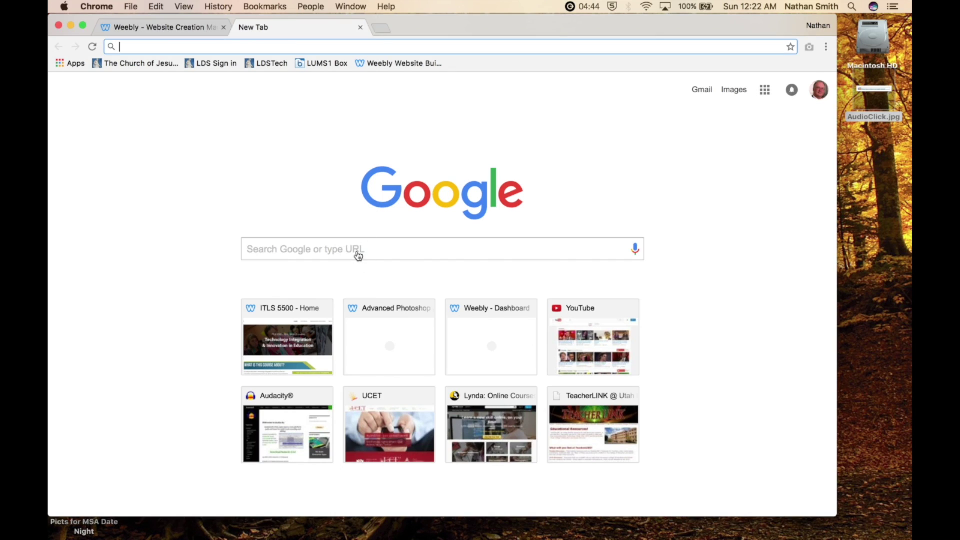
{"action": "left_click", "coordinate": [358, 252]}
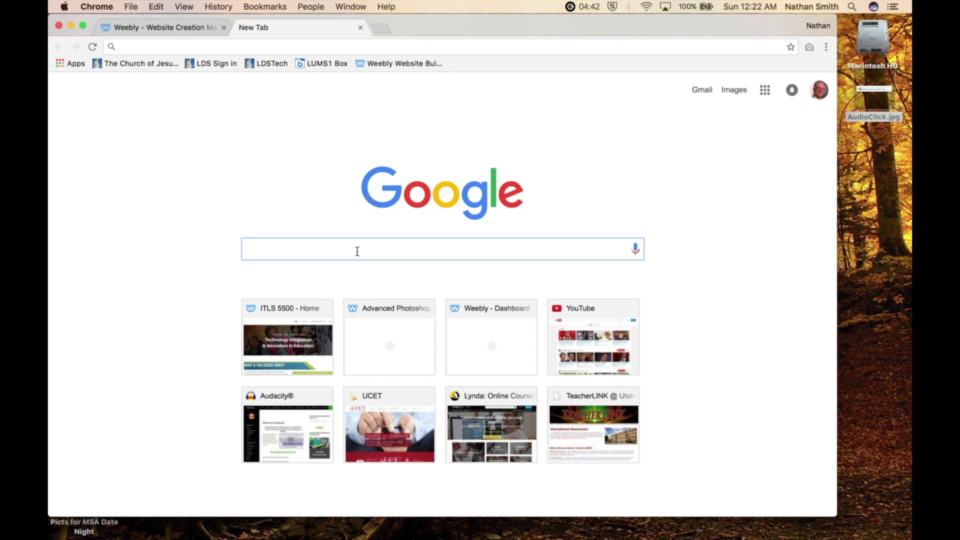
{"action": "type", "text": "Au"}
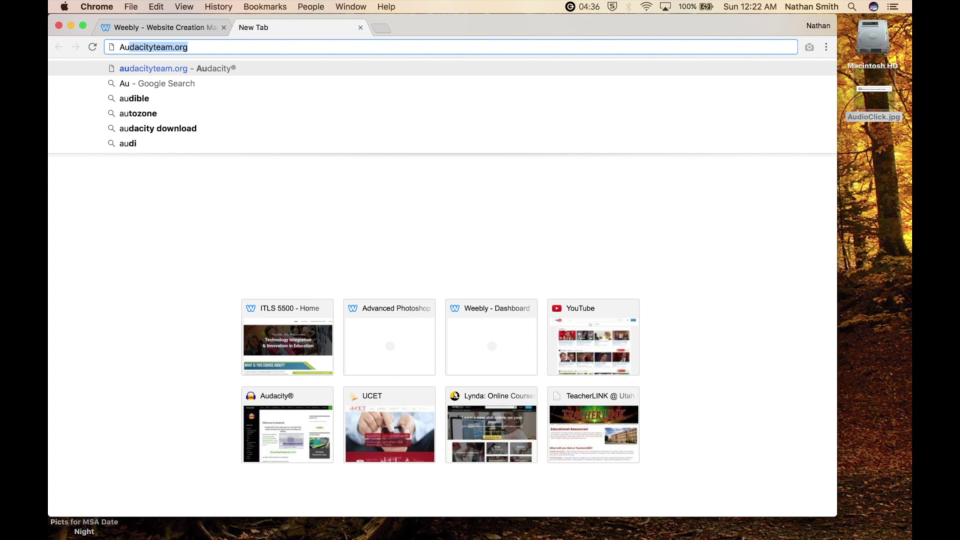
{"action": "type", "text": "dacity"}
{"action": "key", "text": "Return"}
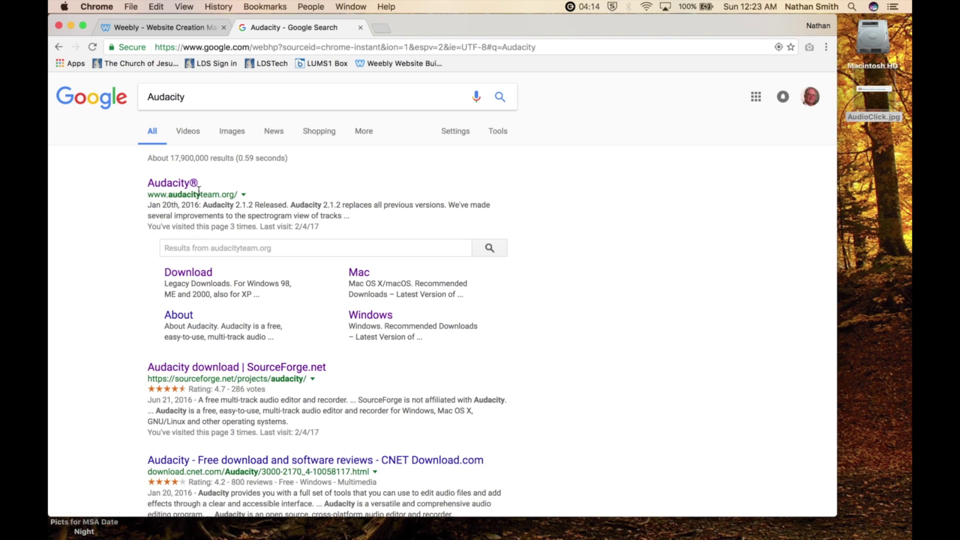
{"action": "left_click", "coordinate": [176, 184]}
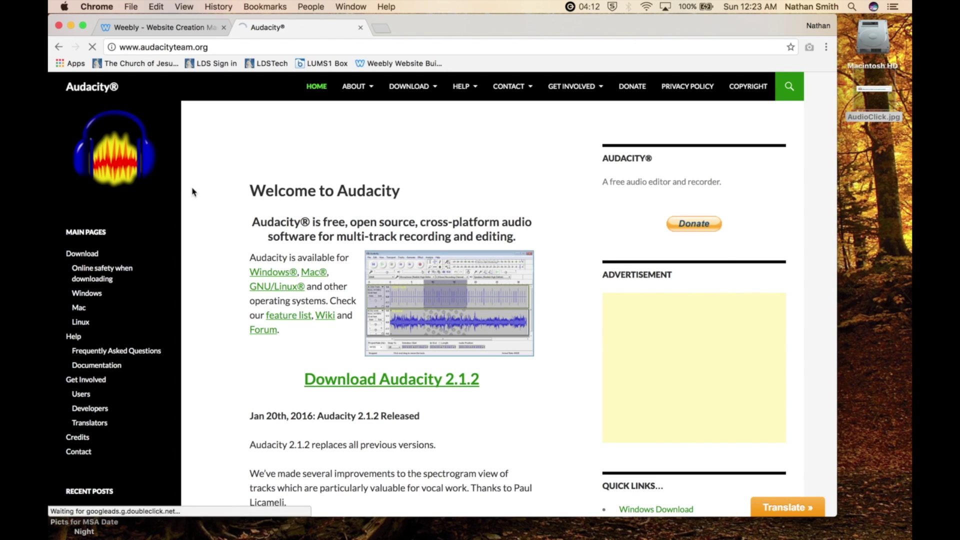
- Download the Audacity 2.1.2 .dmg file from the Mac download page
{"action": "left_click", "coordinate": [80, 309]}
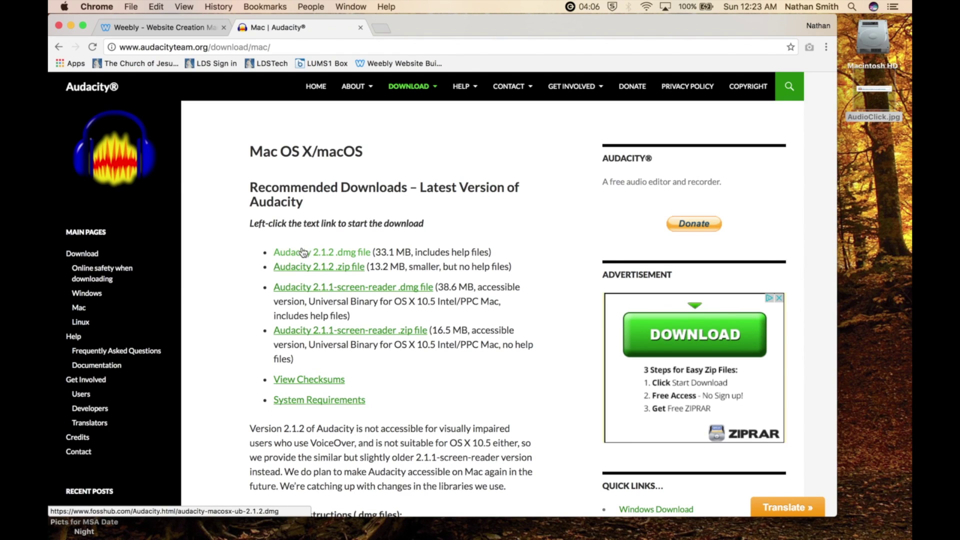
{"action": "left_click", "coordinate": [318, 254]}
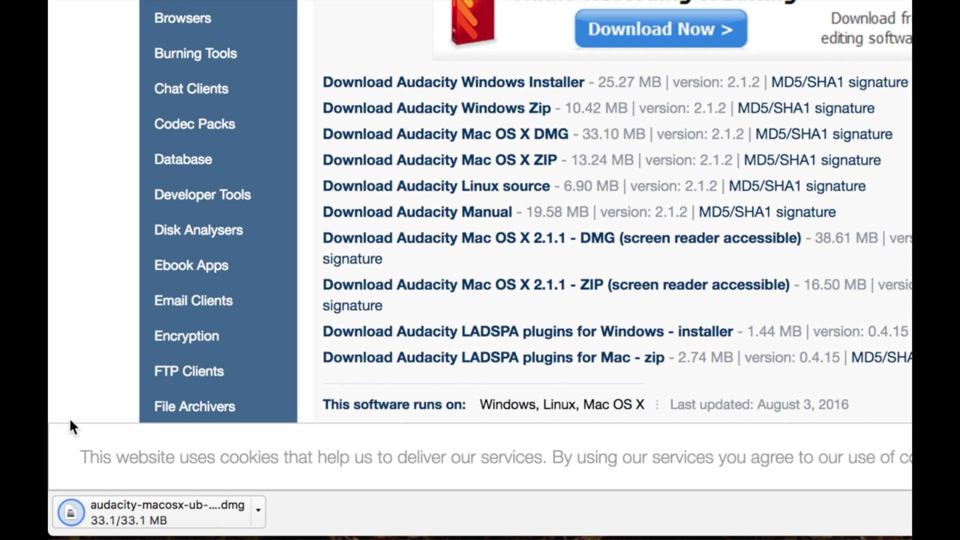
{"action": "left_click", "coordinate": [259, 512]}
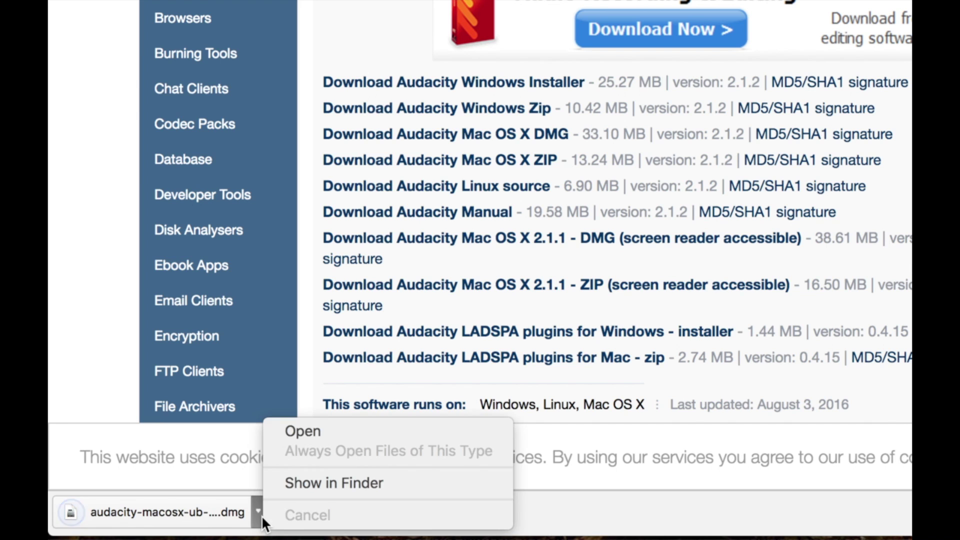
- Mount the Audacity 2.1.2 disk image and copy its Audacity folder into Applications, replacing the old one
{"action": "left_click", "coordinate": [290, 483]}
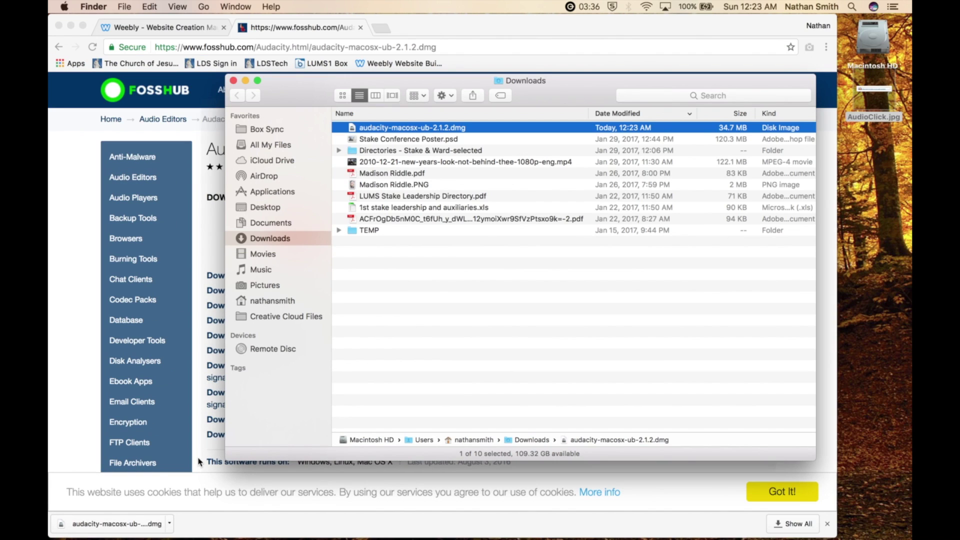
{"action": "double_click", "coordinate": [352, 131]}
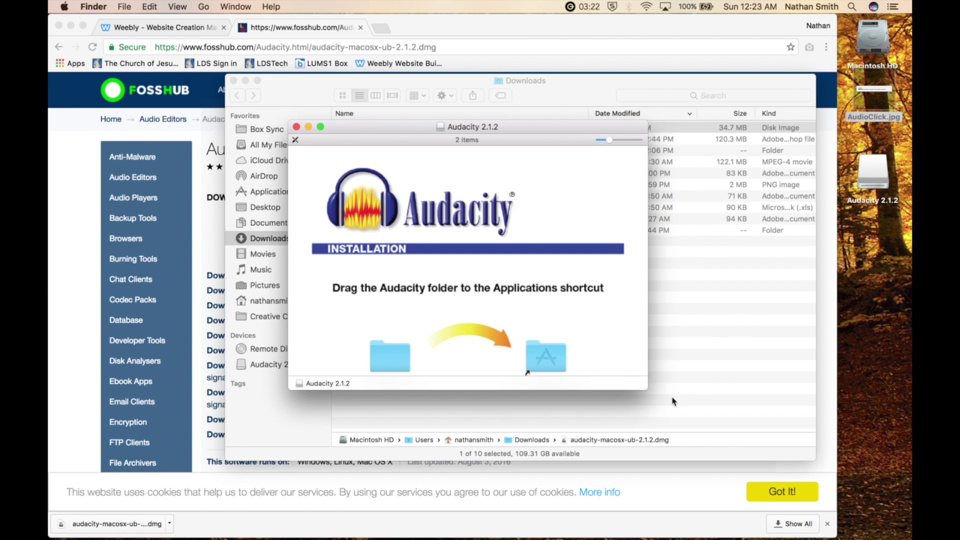
{"action": "left_click_drag", "start_coordinate": [646, 389], "coordinate": [660, 431]}
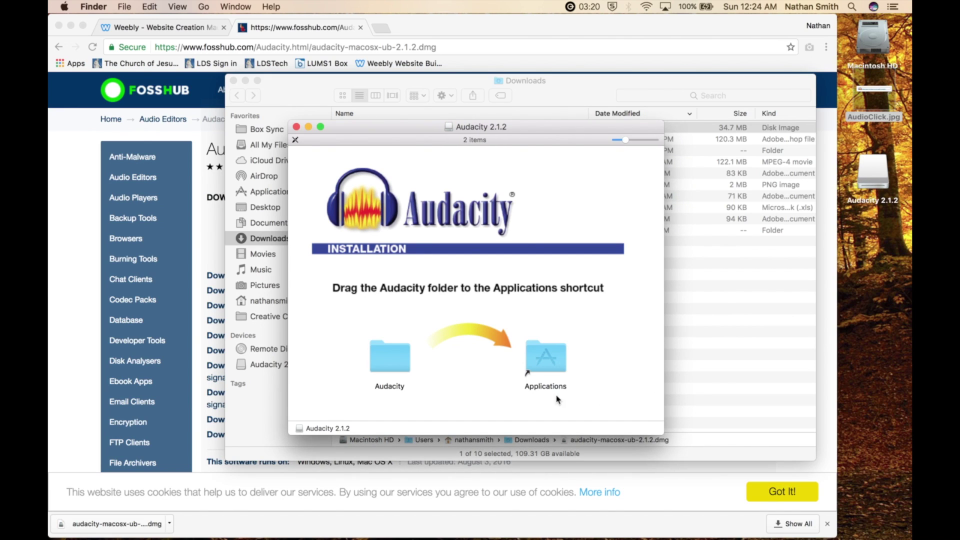
{"action": "left_click_drag", "start_coordinate": [389, 369], "coordinate": [535, 365]}
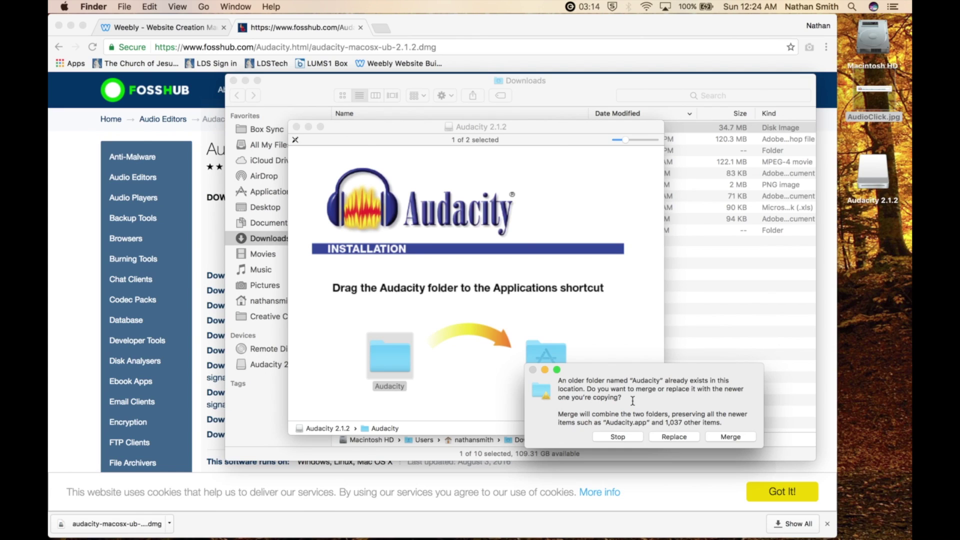
{"action": "left_click", "coordinate": [665, 437]}
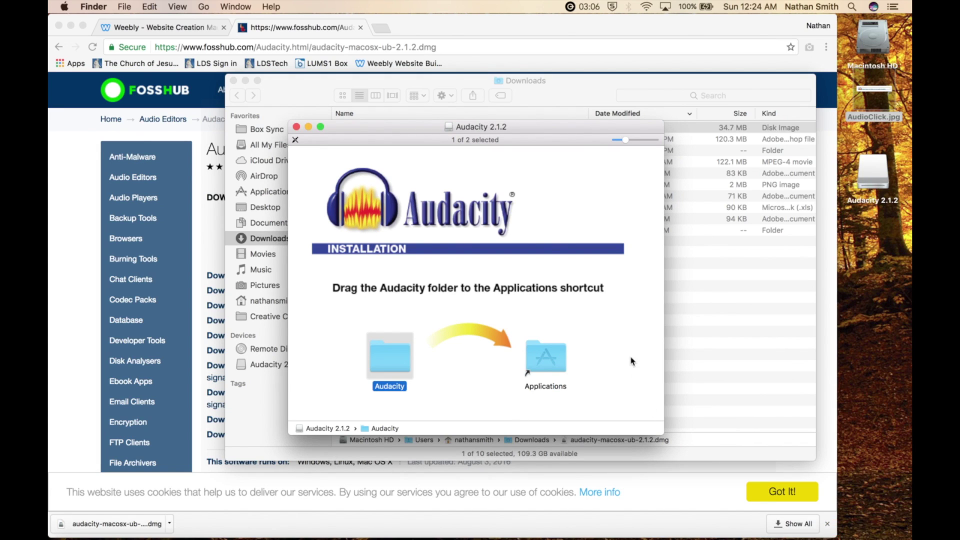
- Close the disk image window and open the Audacity folder inside Applications
{"action": "left_click", "coordinate": [296, 127]}
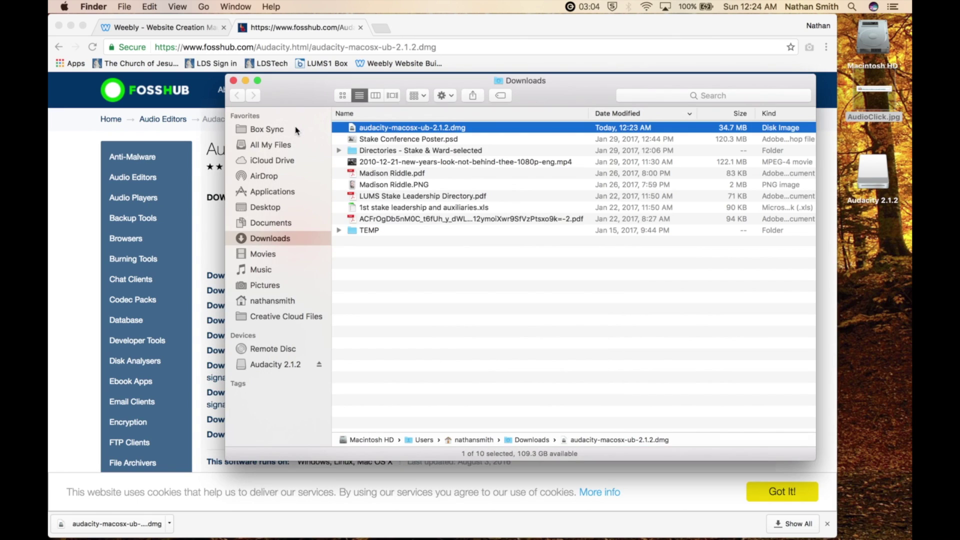
{"action": "left_click", "coordinate": [275, 191]}
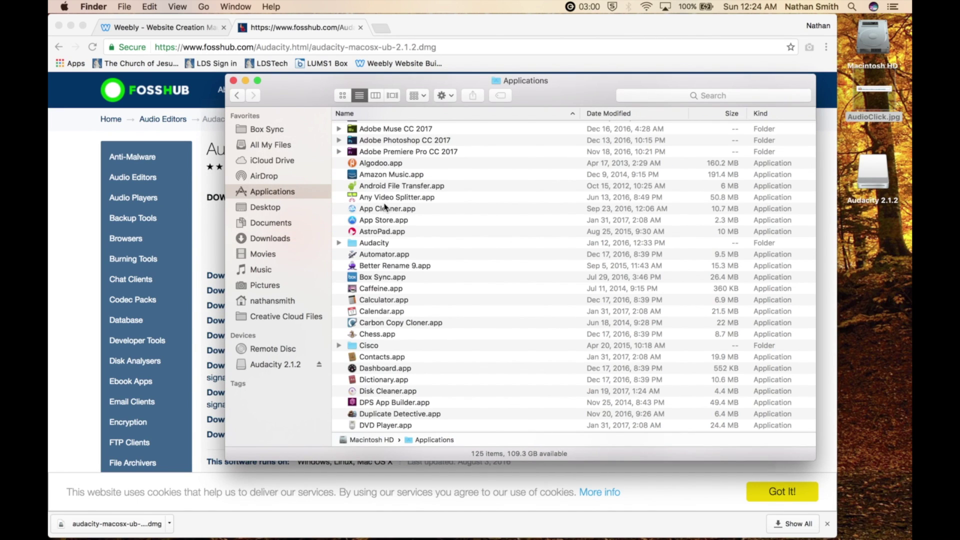
{"action": "scroll", "coordinate": [387, 205], "scroll_direction": "down", "scroll_amount": 1}
{"action": "scroll", "coordinate": [371, 226], "scroll_direction": "up", "scroll_amount": 1}
{"action": "double_click", "coordinate": [370, 243]}
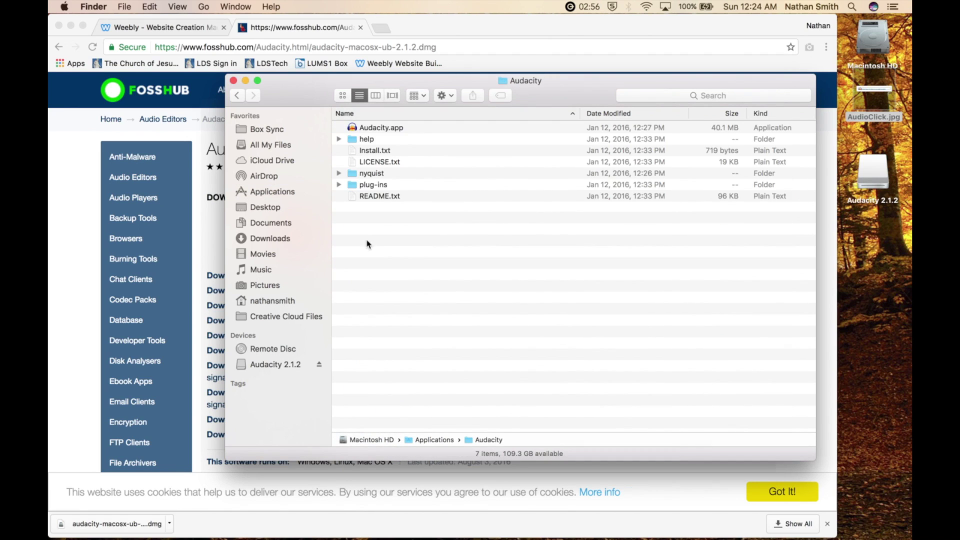
- Launch Audacity.app via right-click Open, accepting the unidentified-developer warning
{"action": "left_click", "coordinate": [354, 129]}
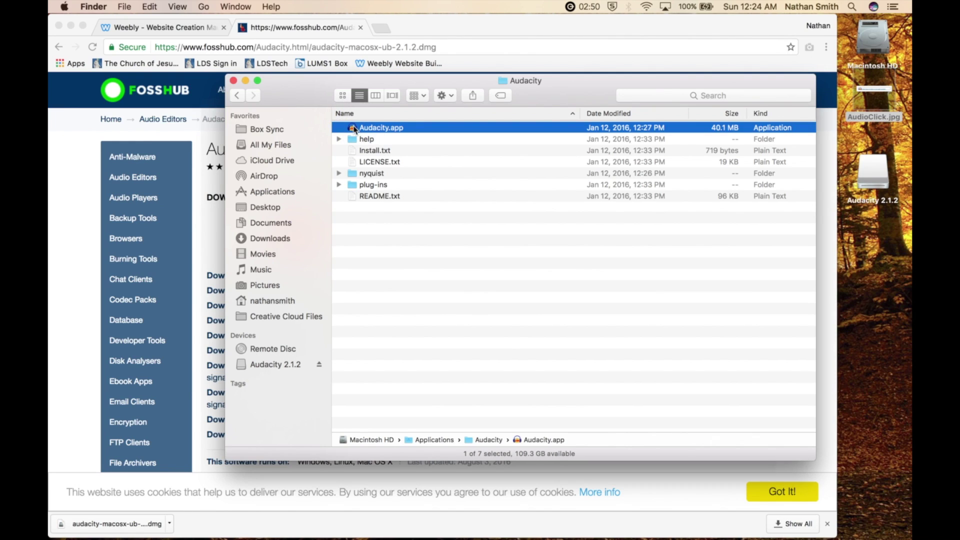
{"action": "double_click", "coordinate": [354, 129]}
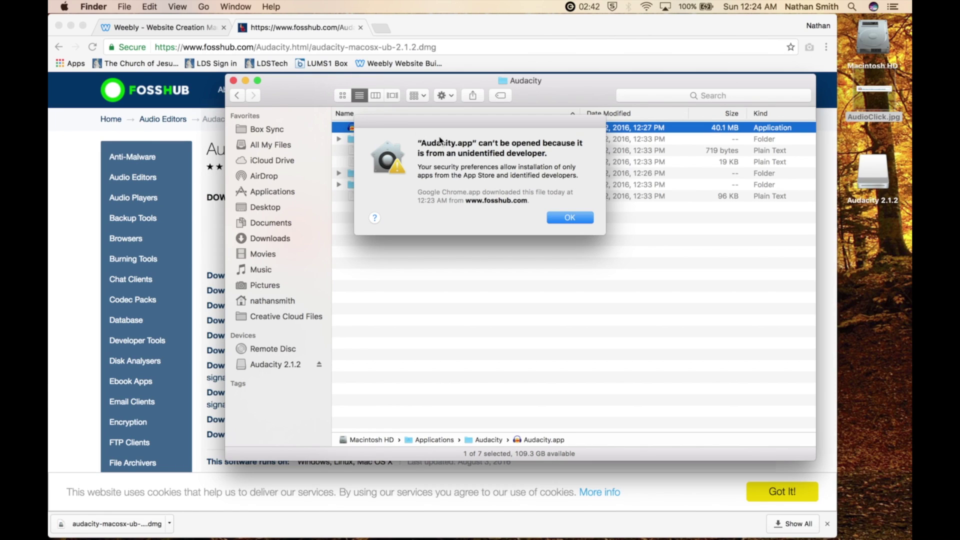
{"action": "left_click", "coordinate": [565, 218]}
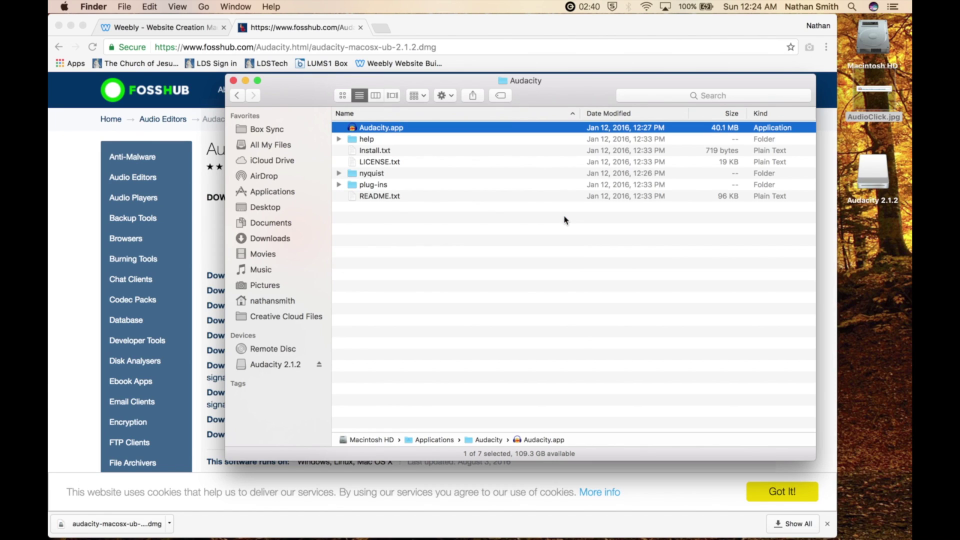
{"action": "right_click", "coordinate": [353, 130]}
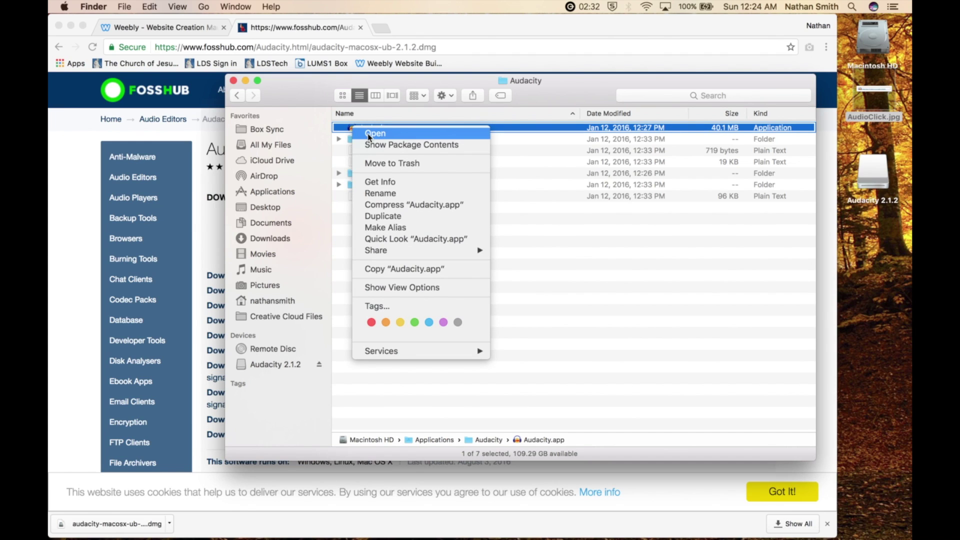
{"action": "left_click", "coordinate": [369, 134]}
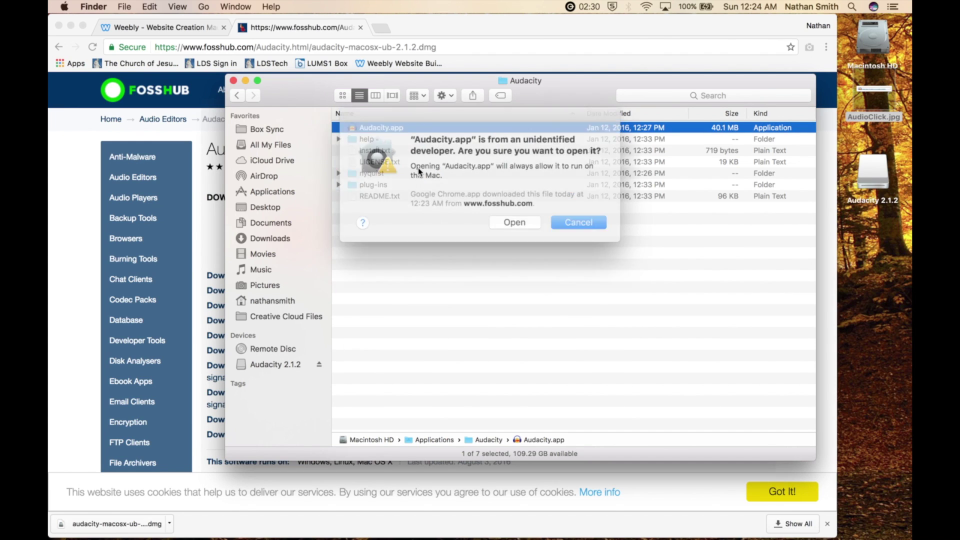
{"action": "left_click", "coordinate": [510, 219]}
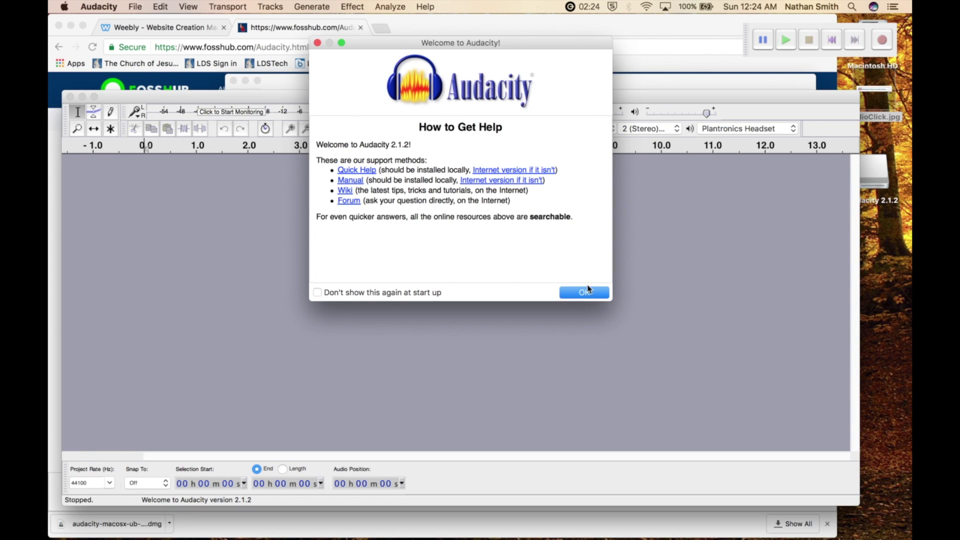
- Dismiss the welcome message, record a two-second test clip, then play it back
{"action": "left_click", "coordinate": [585, 293]}
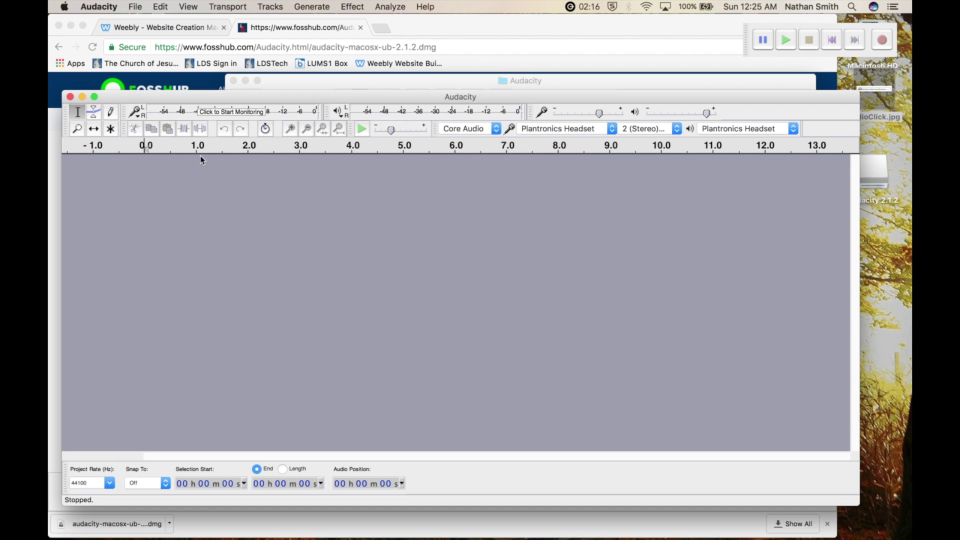
{"action": "left_click", "coordinate": [881, 45]}
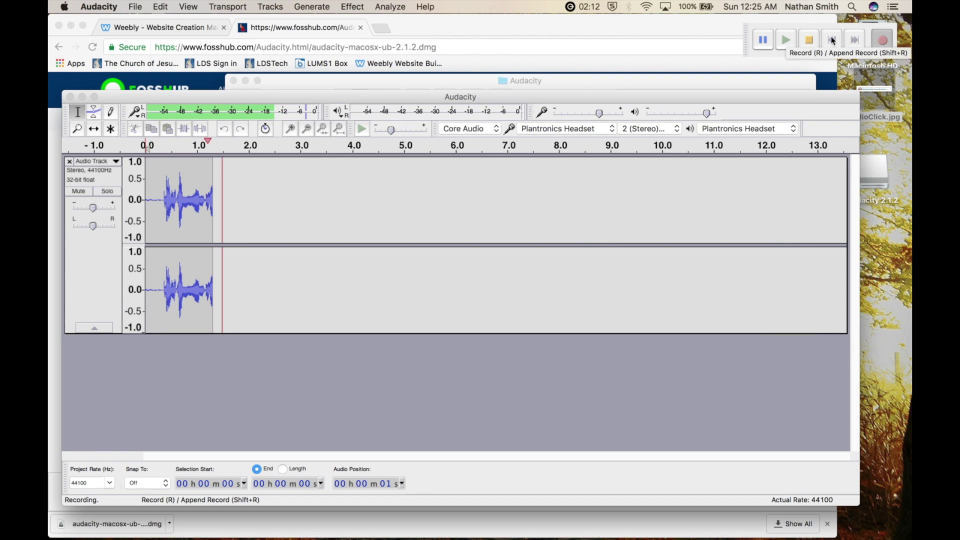
{"action": "left_click", "coordinate": [808, 40]}
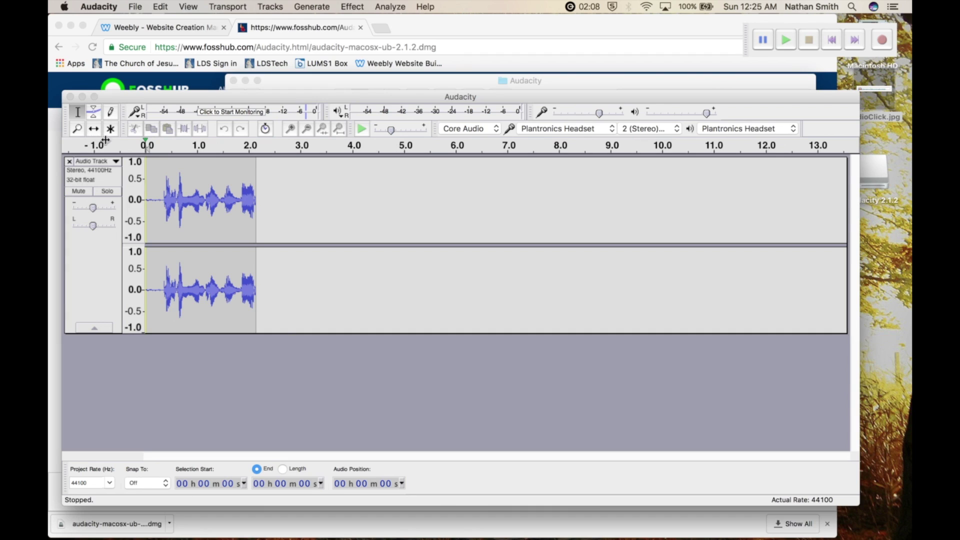
{"action": "left_click", "coordinate": [785, 41]}
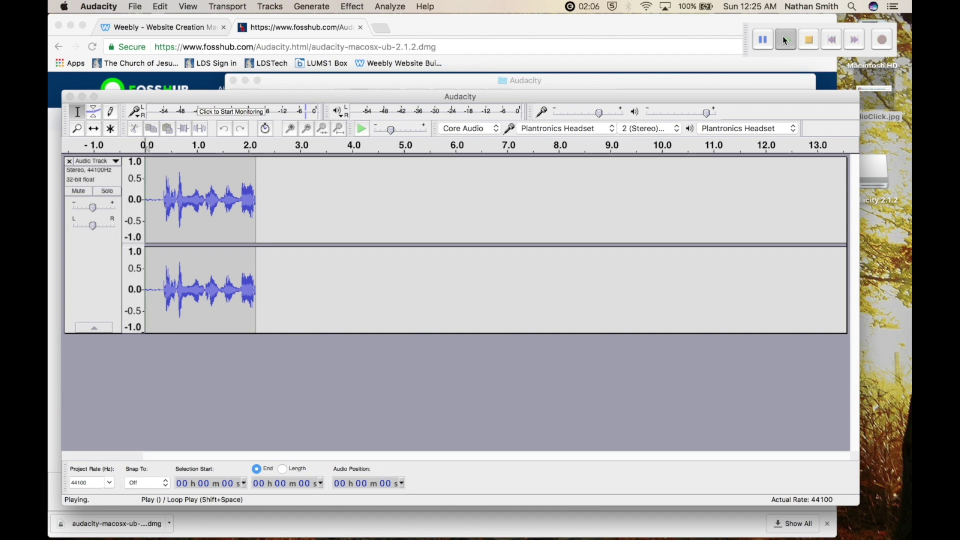
{"action": "left_click", "coordinate": [808, 40]}
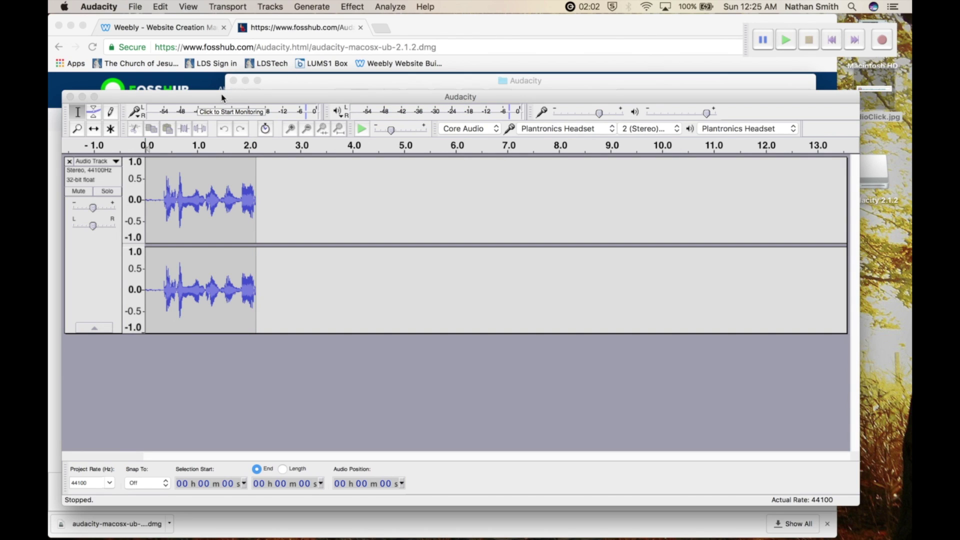
{"action": "left_click", "coordinate": [135, 7]}
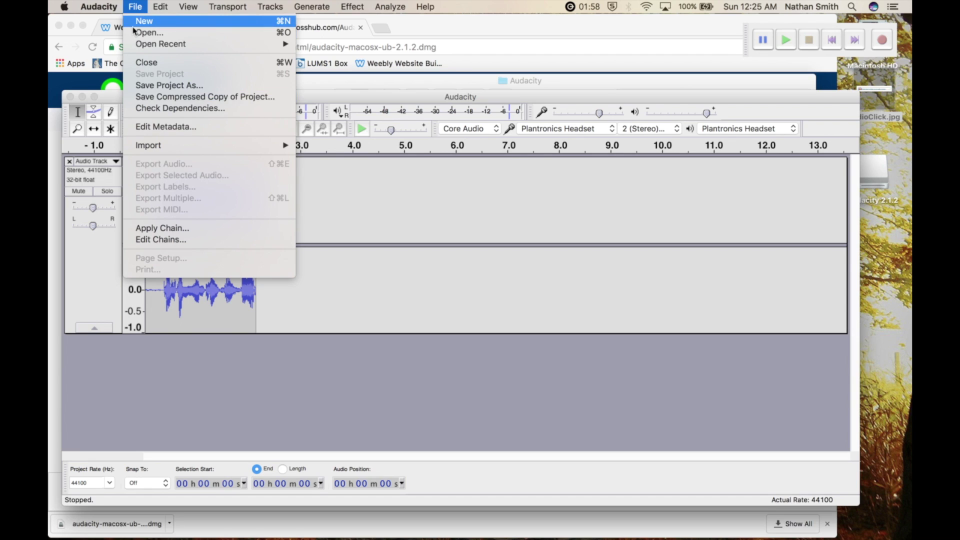
- Start exporting the audio as Untitled.mp3, then cancel at the Edit Metadata dialog
{"action": "left_click", "coordinate": [136, 8]}
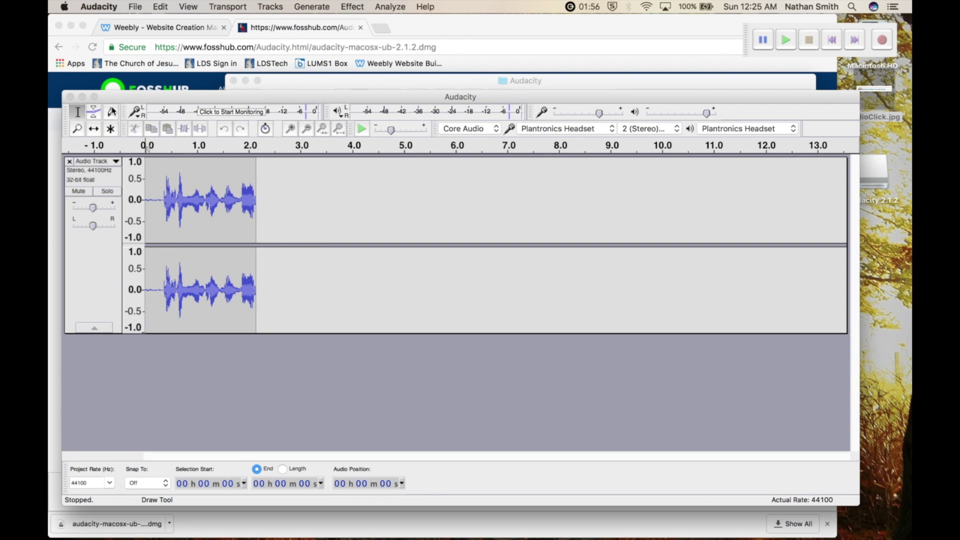
{"action": "left_click", "coordinate": [123, 89]}
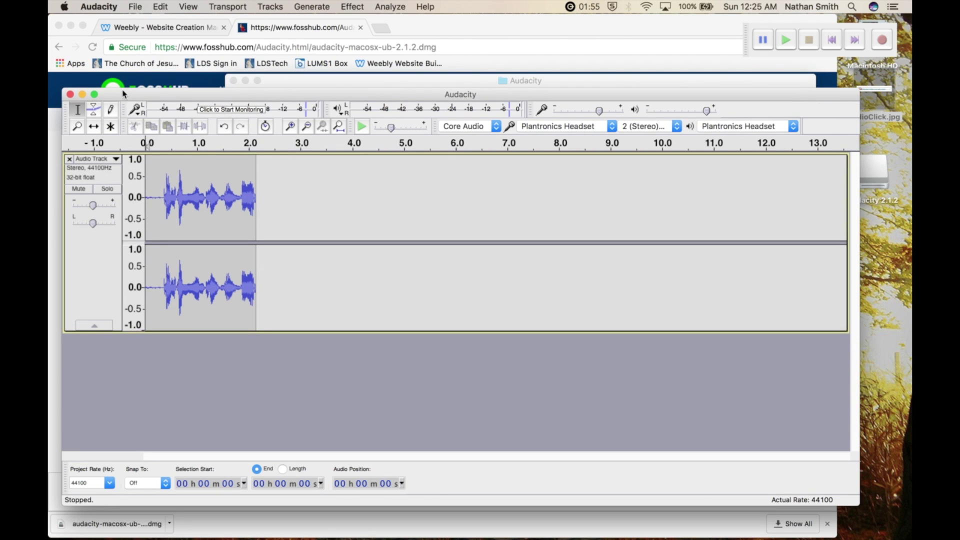
{"action": "left_click", "coordinate": [131, 6]}
{"action": "left_click", "coordinate": [140, 165]}
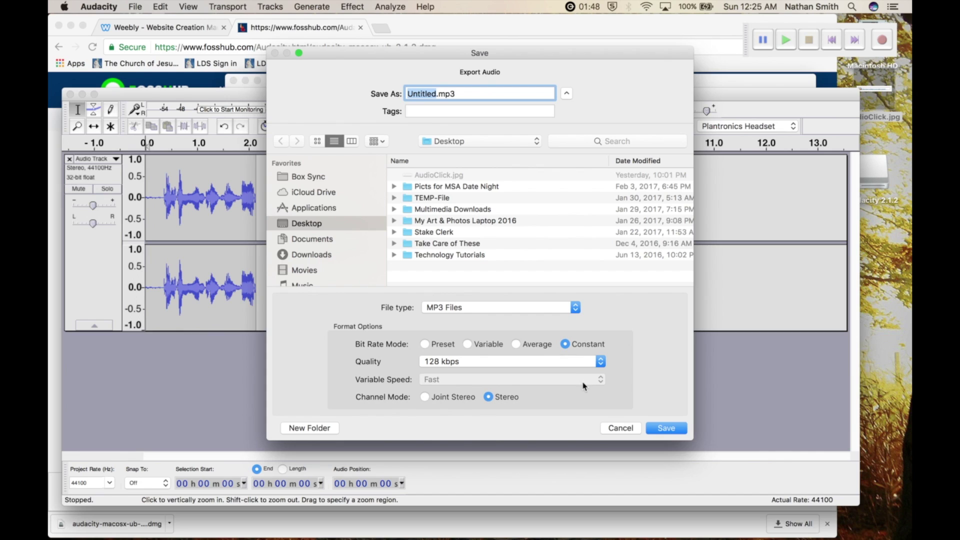
{"action": "left_click", "coordinate": [659, 429]}
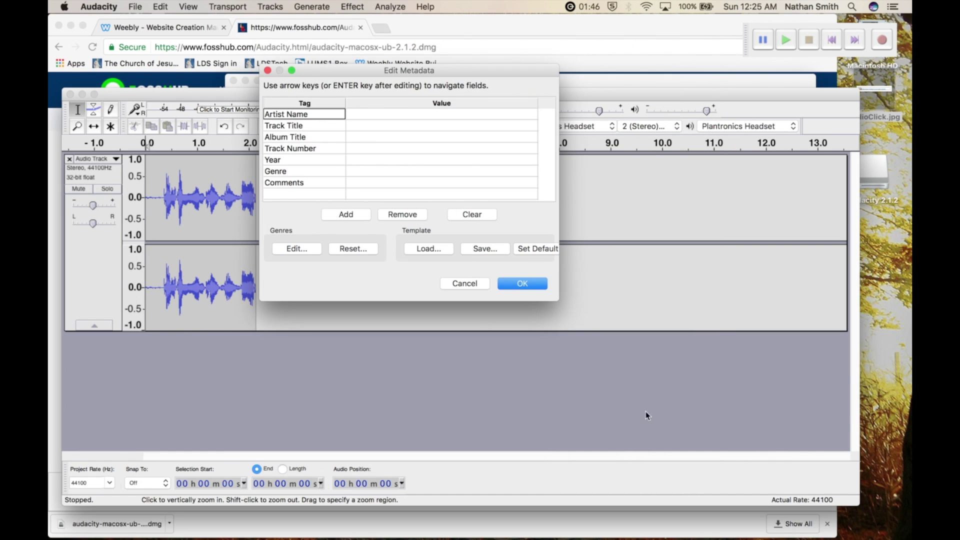
{"action": "left_click", "coordinate": [462, 282]}
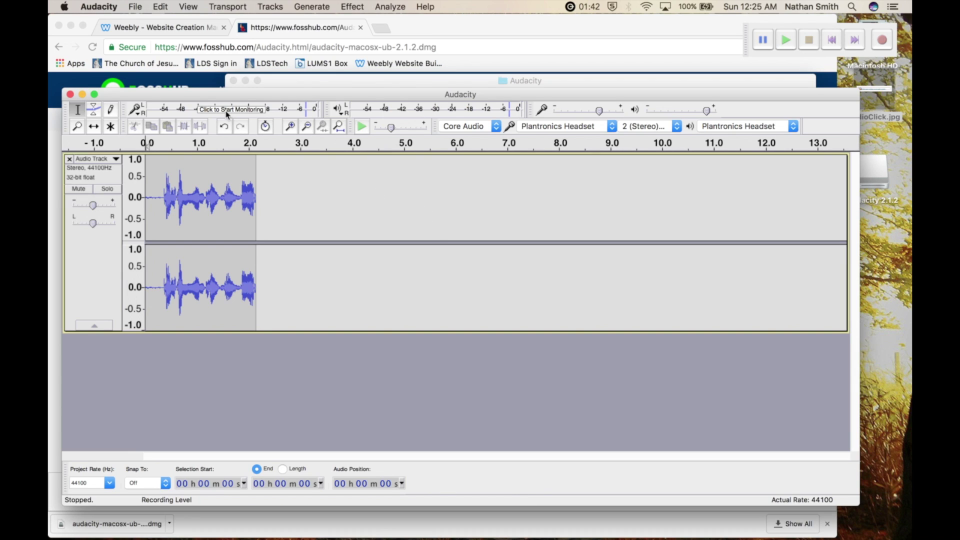
- Close the Audacity project without saving and return to Chrome
{"action": "left_click", "coordinate": [70, 95]}
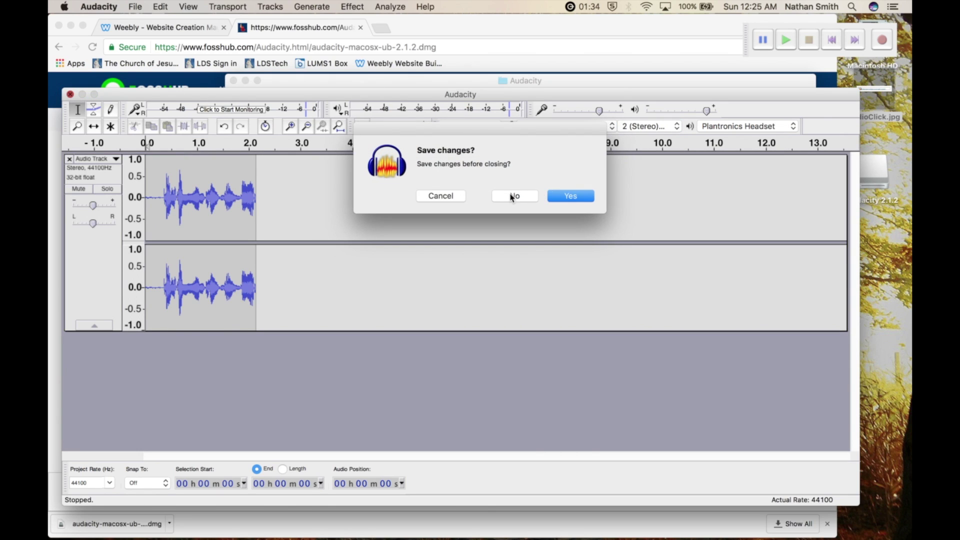
{"action": "left_click", "coordinate": [513, 196]}
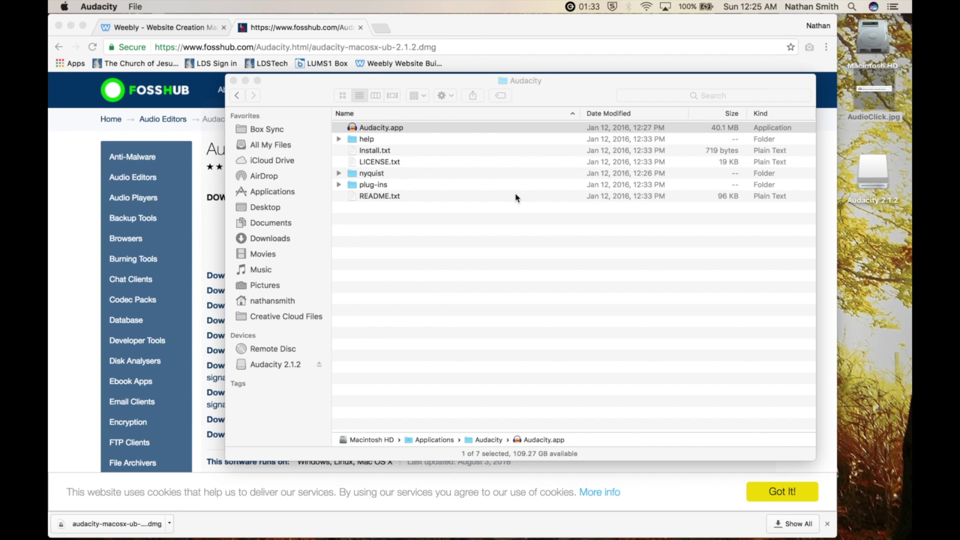
{"action": "left_click", "coordinate": [94, 247]}
- Go from Plug-ins and Libraries to the LAME download page and download Lame_Library_v3.98.2_for_Audacity_on_OSX.dmg
{"action": "left_click", "coordinate": [59, 47]}
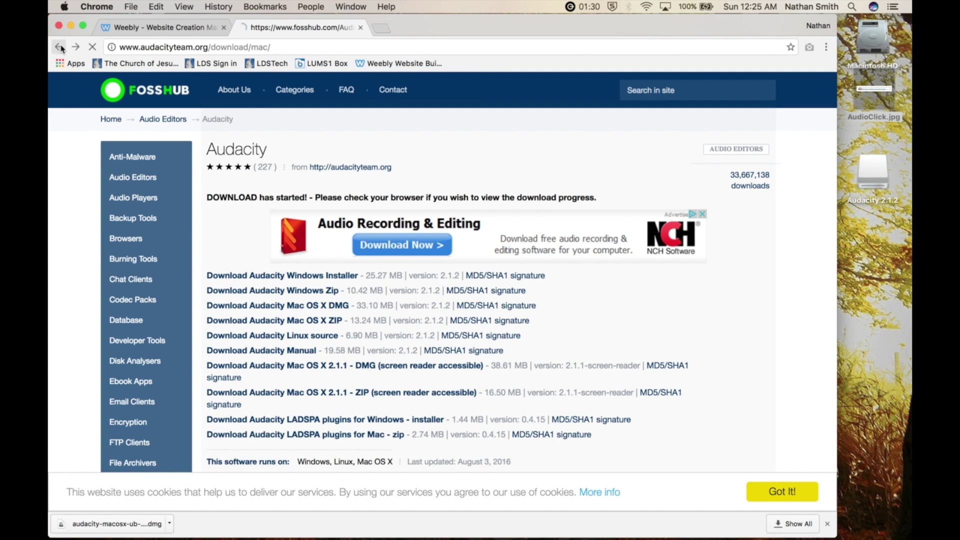
{"action": "scroll", "coordinate": [246, 193], "scroll_direction": "down", "scroll_amount": 10}
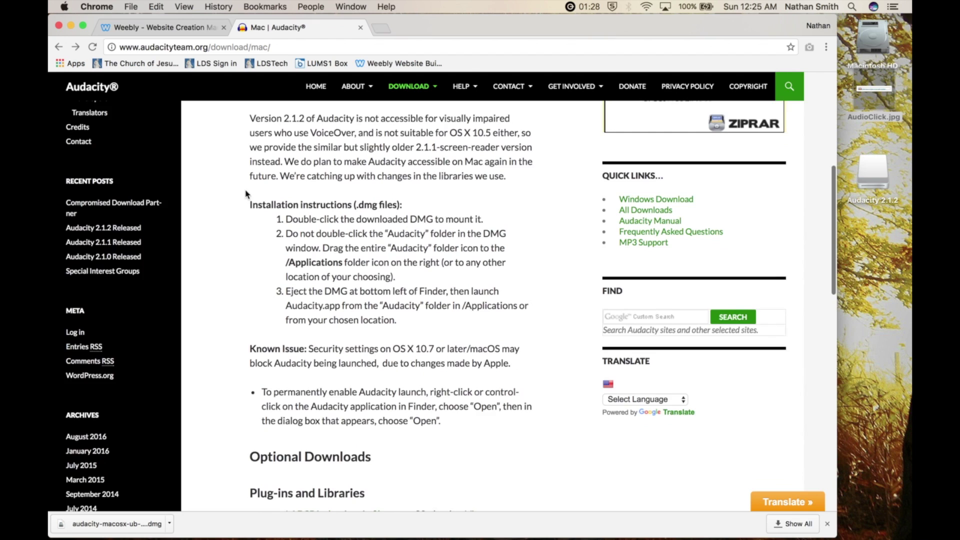
{"action": "scroll", "coordinate": [246, 194], "scroll_direction": "down", "scroll_amount": 5}
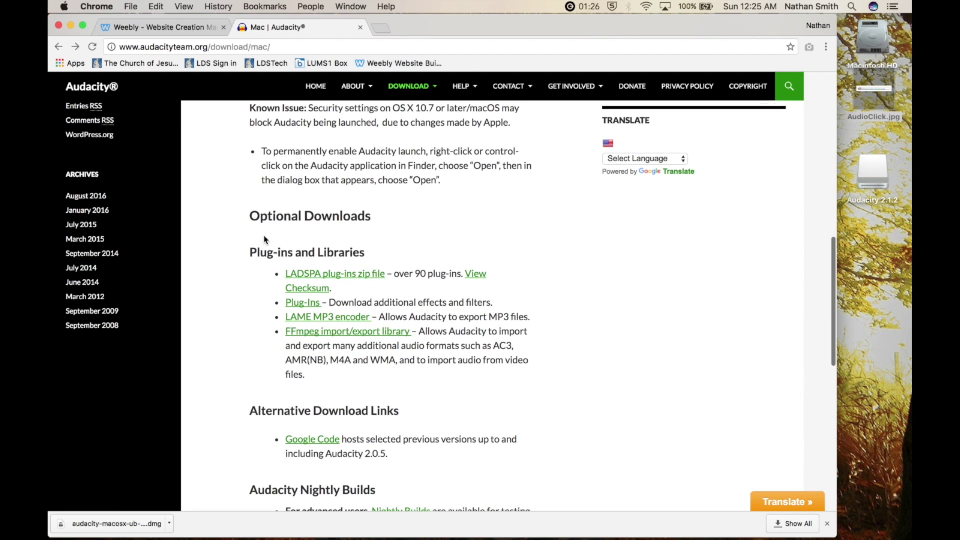
{"action": "left_click", "coordinate": [349, 317]}
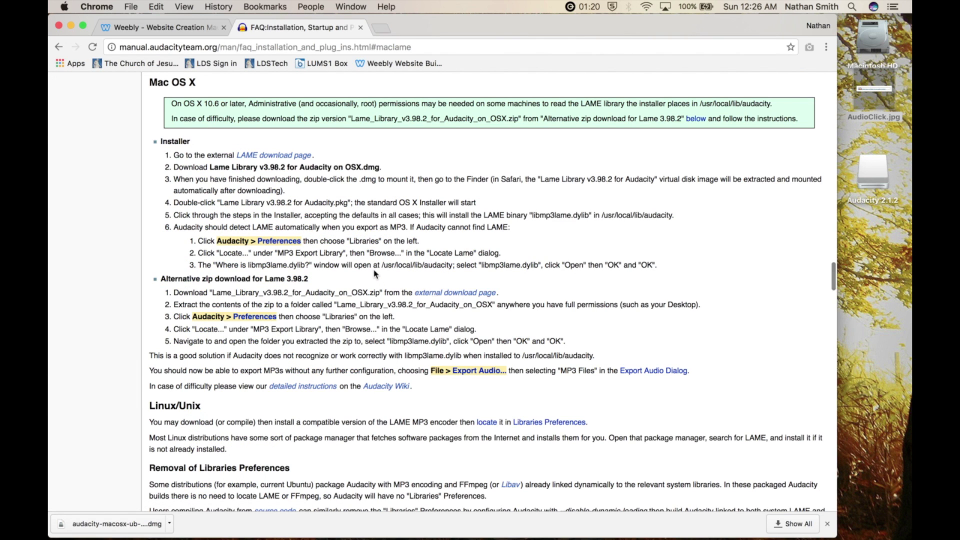
{"action": "left_click", "coordinate": [279, 156]}
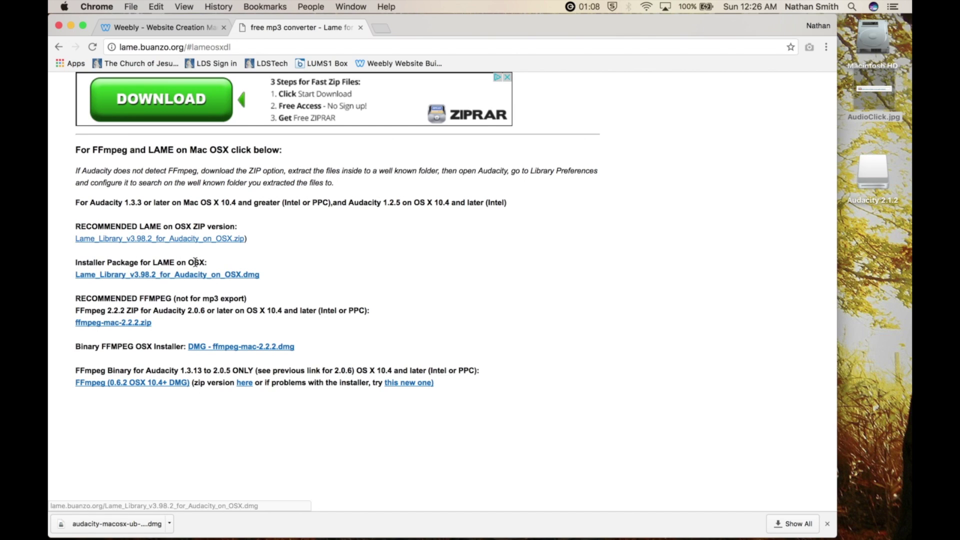
{"action": "left_click", "coordinate": [130, 279]}
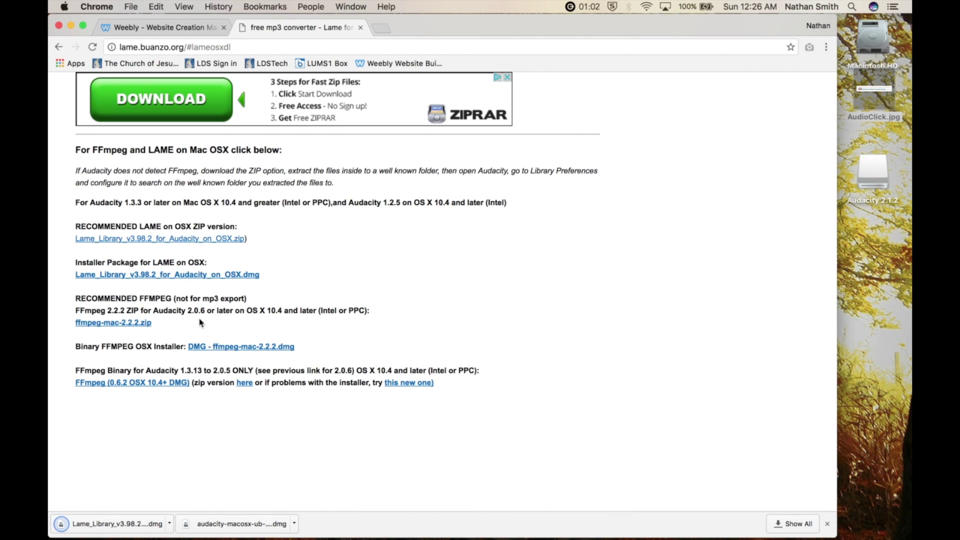
- Wait for the LAME disk image download to finish, then switch to Finder
{"action": "mouse_move", "coordinate": [736, 526]}
{"action": "key", "text": "super+Tab"}
{"action": "key", "text": "super+Tab"}
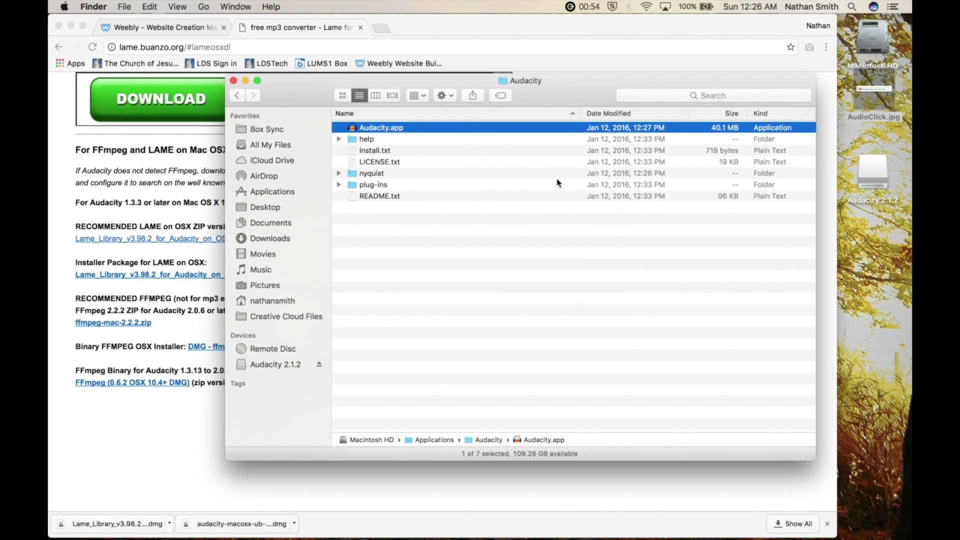
- Mount the LAME .dmg from Downloads and run its Lame Library v3.98.2 .pkg installer, allowing it
{"action": "left_click", "coordinate": [269, 240]}
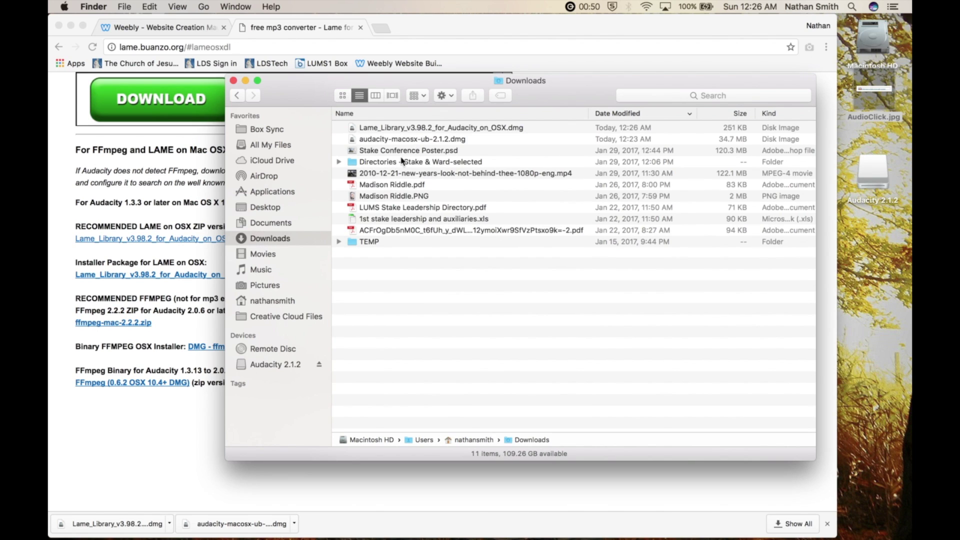
{"action": "left_click", "coordinate": [403, 129]}
{"action": "double_click", "coordinate": [404, 129]}
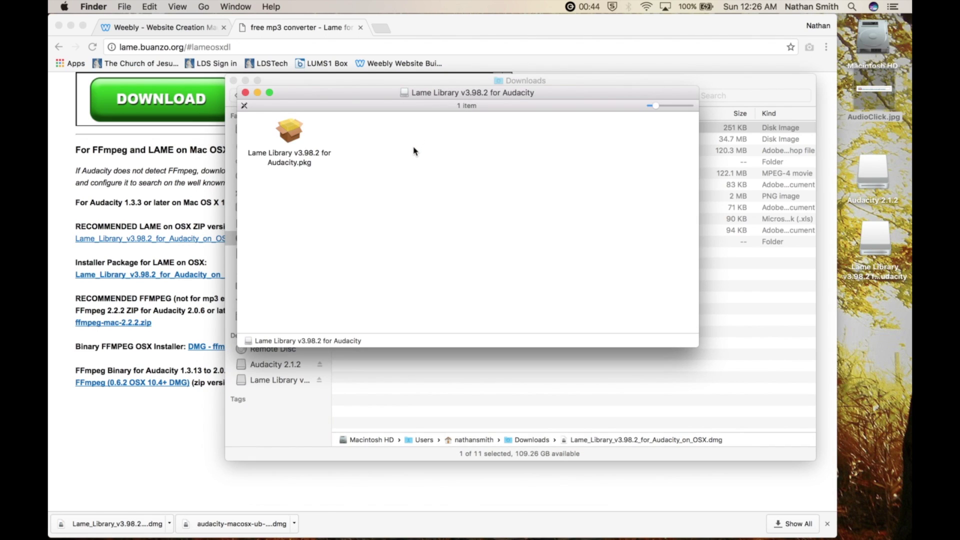
{"action": "double_click", "coordinate": [292, 138]}
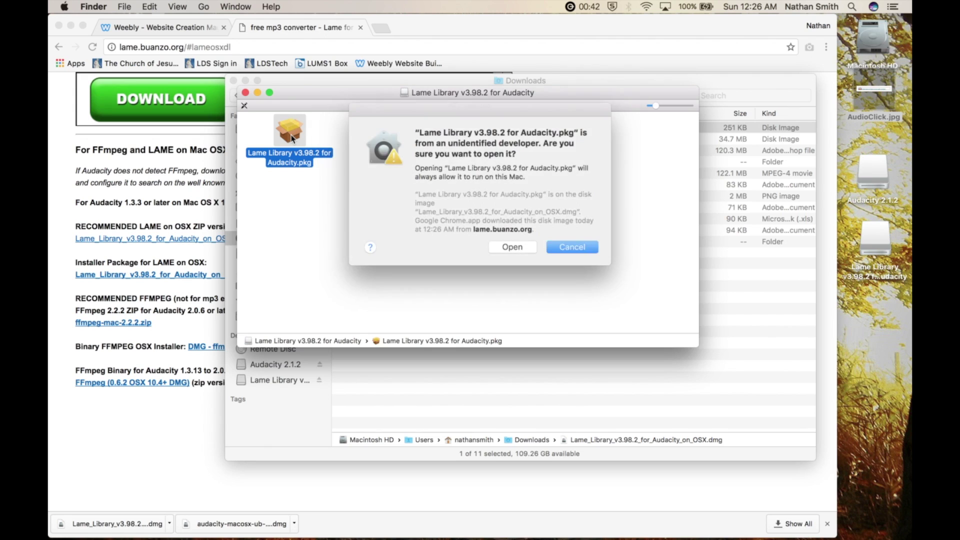
{"action": "left_click", "coordinate": [505, 246]}
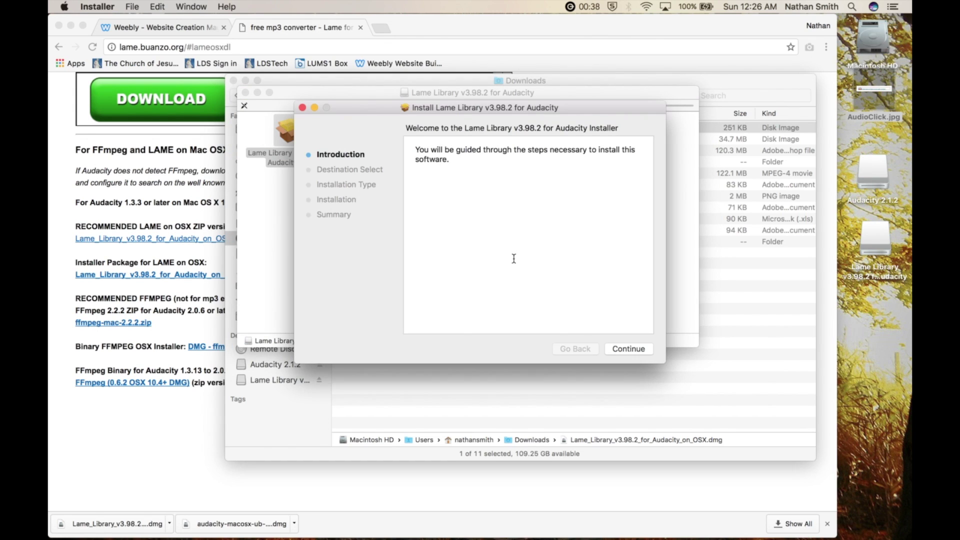
- Install Lame Library v3.98.2 on Macintosh HD with the admin password, then move the installer to Trash
{"action": "left_click", "coordinate": [620, 349]}
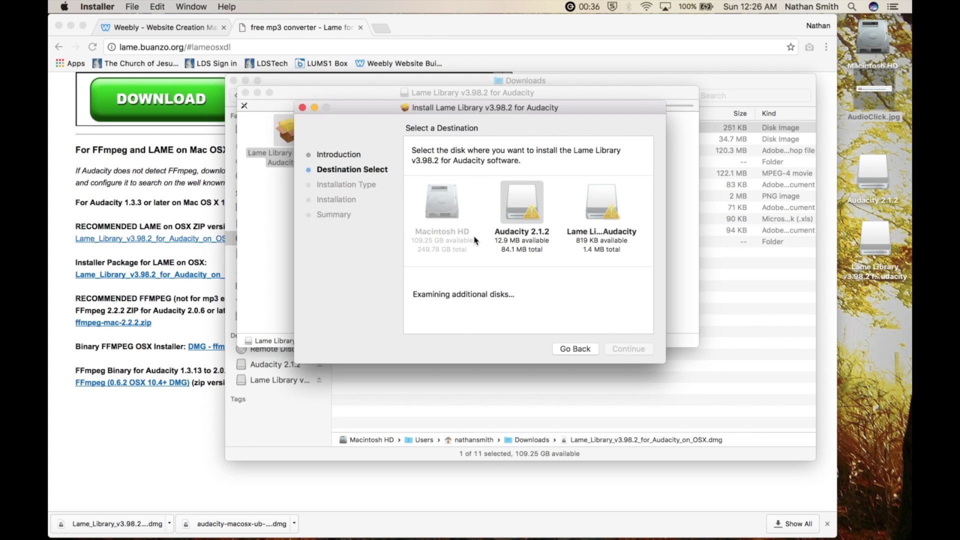
{"action": "left_click", "coordinate": [442, 209]}
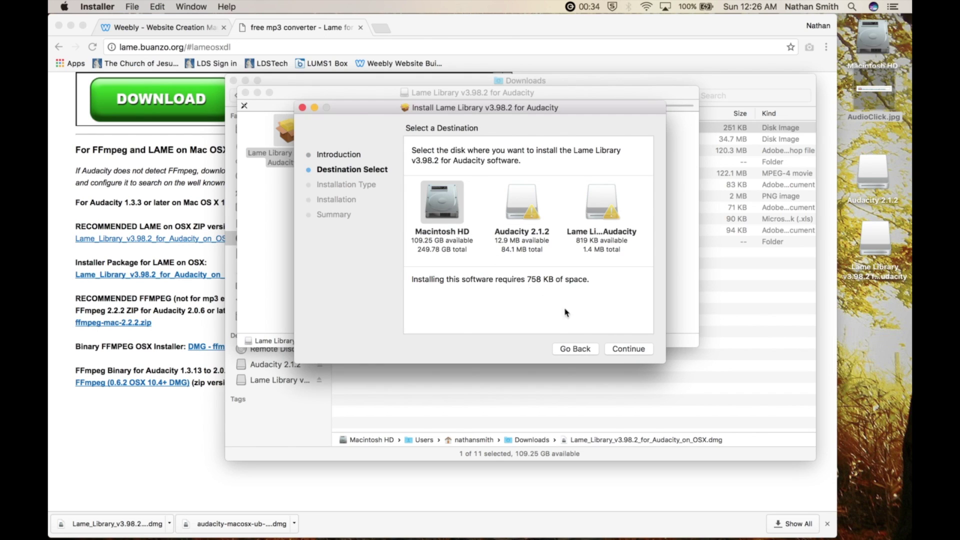
{"action": "left_click", "coordinate": [620, 349]}
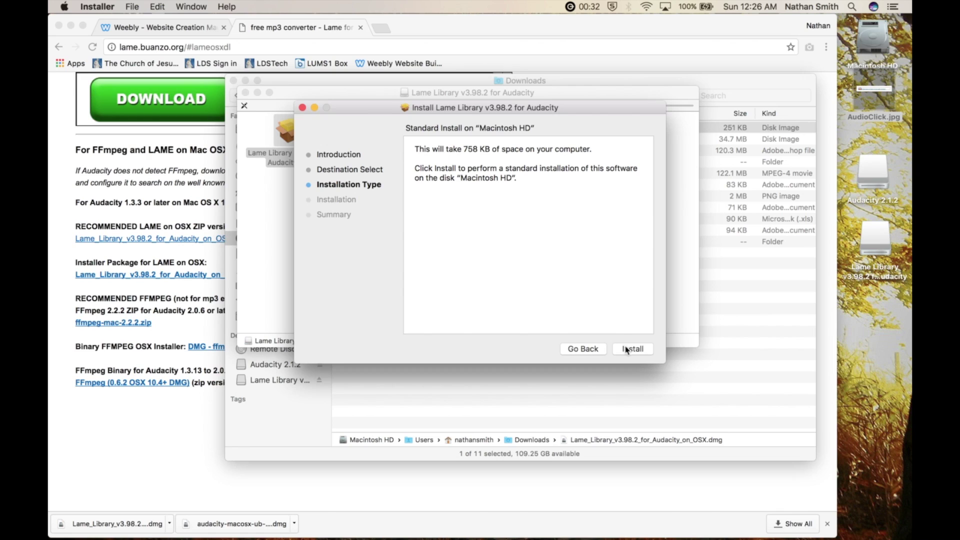
{"action": "left_click", "coordinate": [626, 349]}
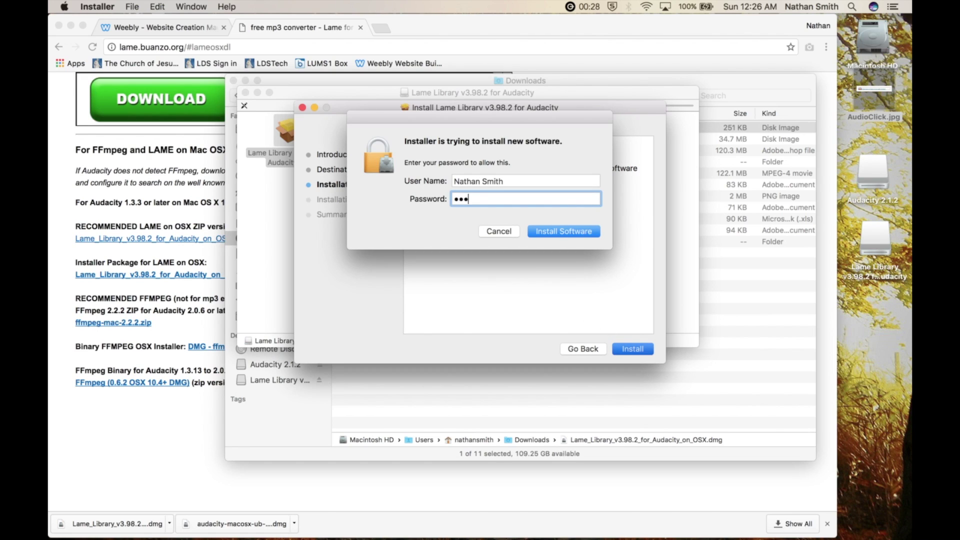
{"action": "key", "text": "BackSpace"}
{"action": "key", "text": "BackSpace"}
{"action": "type", "text": "••••••"}
{"action": "key", "text": "Return"}
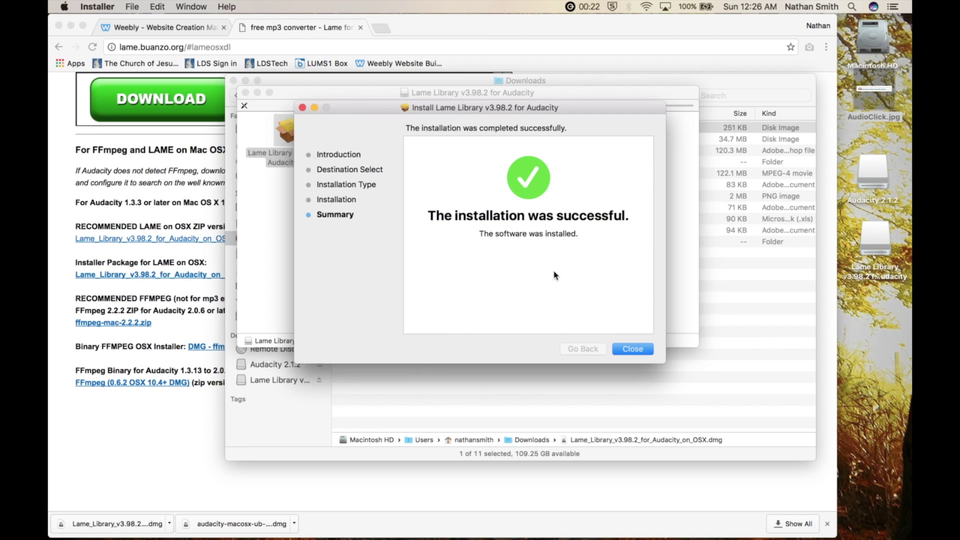
{"action": "left_click", "coordinate": [627, 349]}
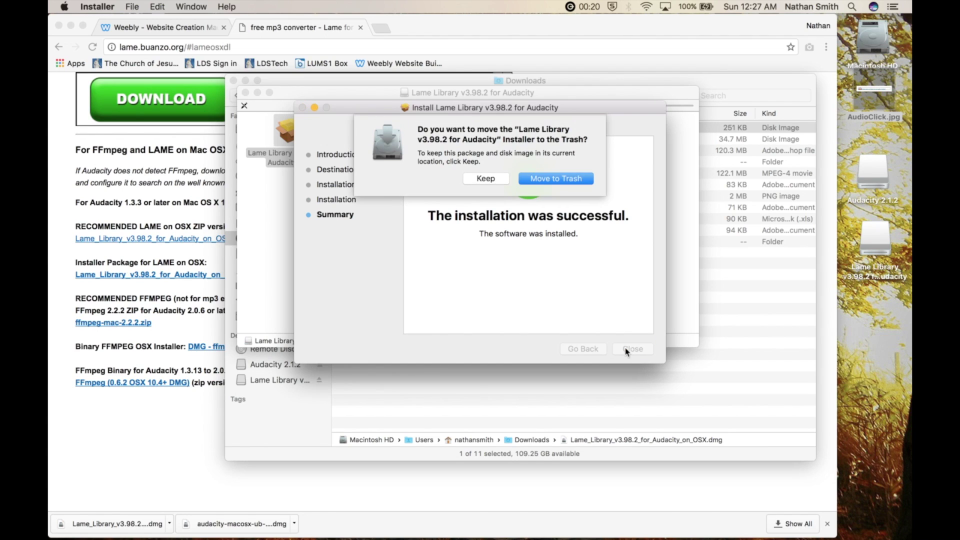
{"action": "left_click", "coordinate": [541, 180]}
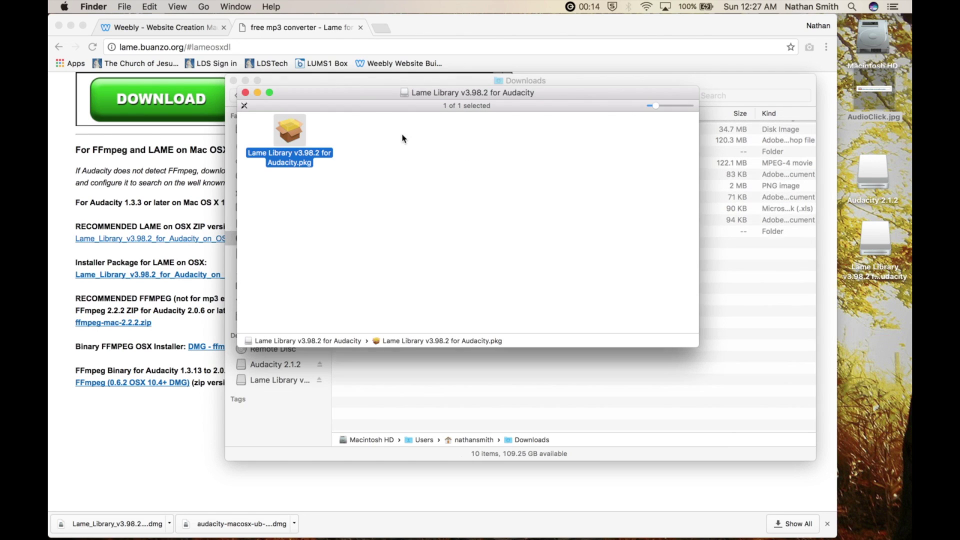
- Close the Lame Library window and eject the Audacity 2.1.2 and Lame Library disk images together
{"action": "left_click", "coordinate": [245, 92]}
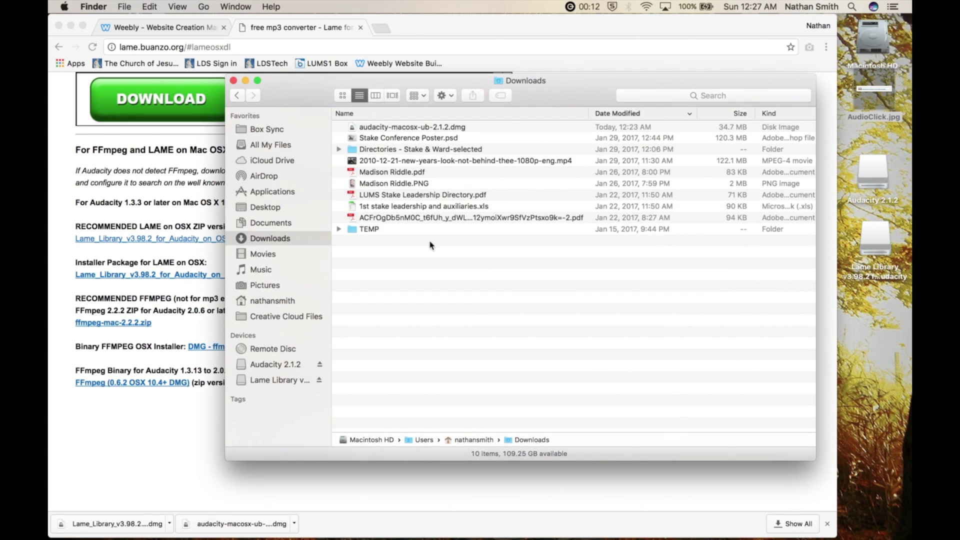
{"action": "left_click_drag", "start_coordinate": [854, 146], "coordinate": [879, 224]}
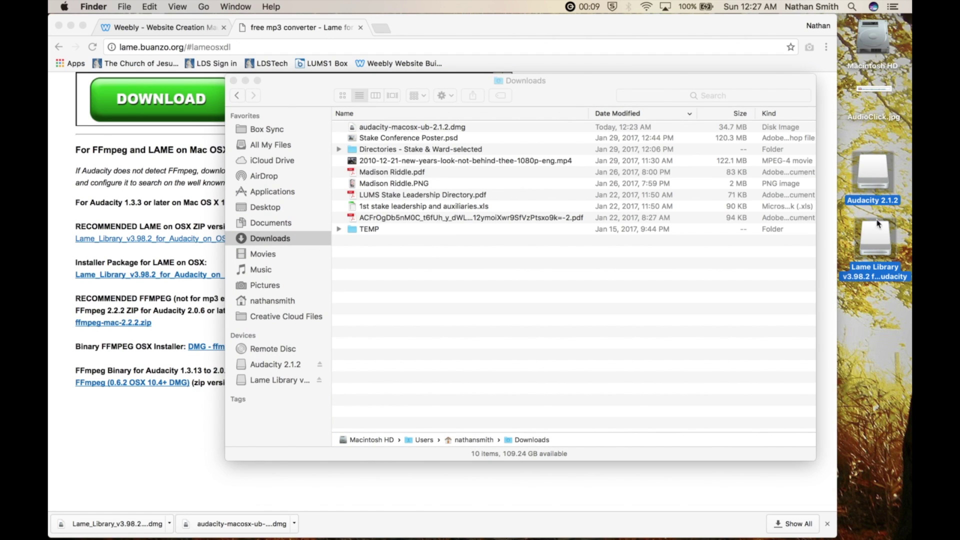
{"action": "right_click", "coordinate": [864, 166]}
{"action": "left_click", "coordinate": [805, 189]}
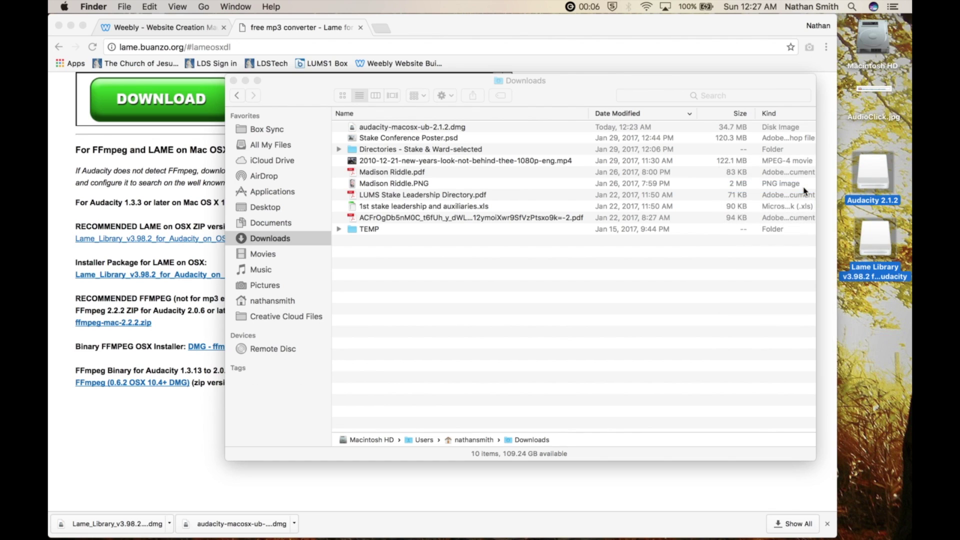